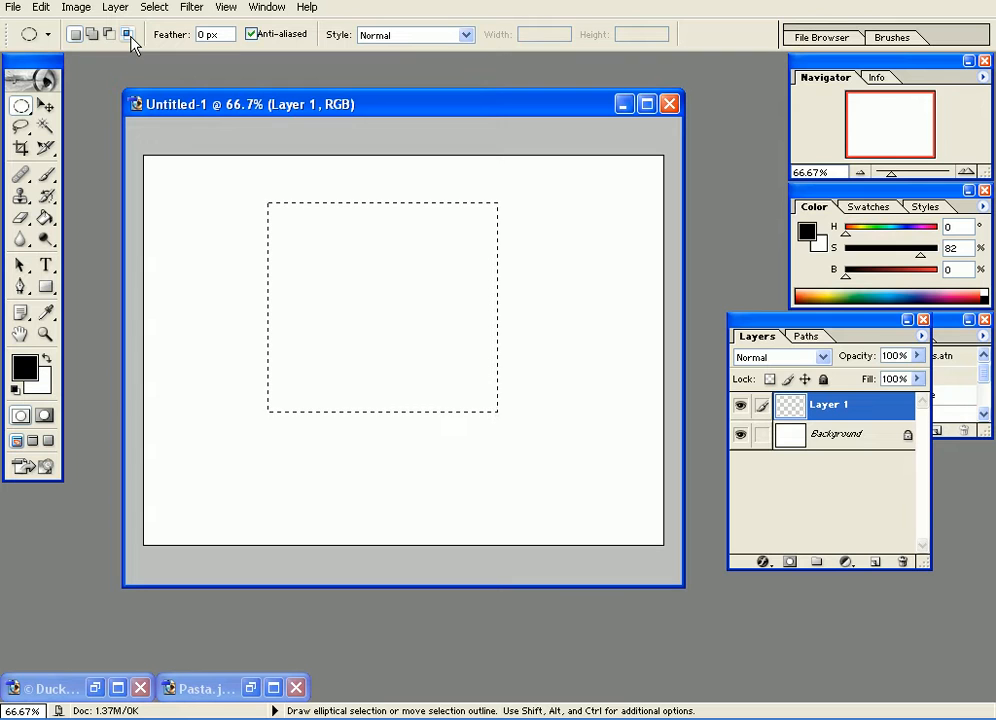
Intersect the square selection with an elliptical selection overlapping its lower-right part
left_click(130, 38)
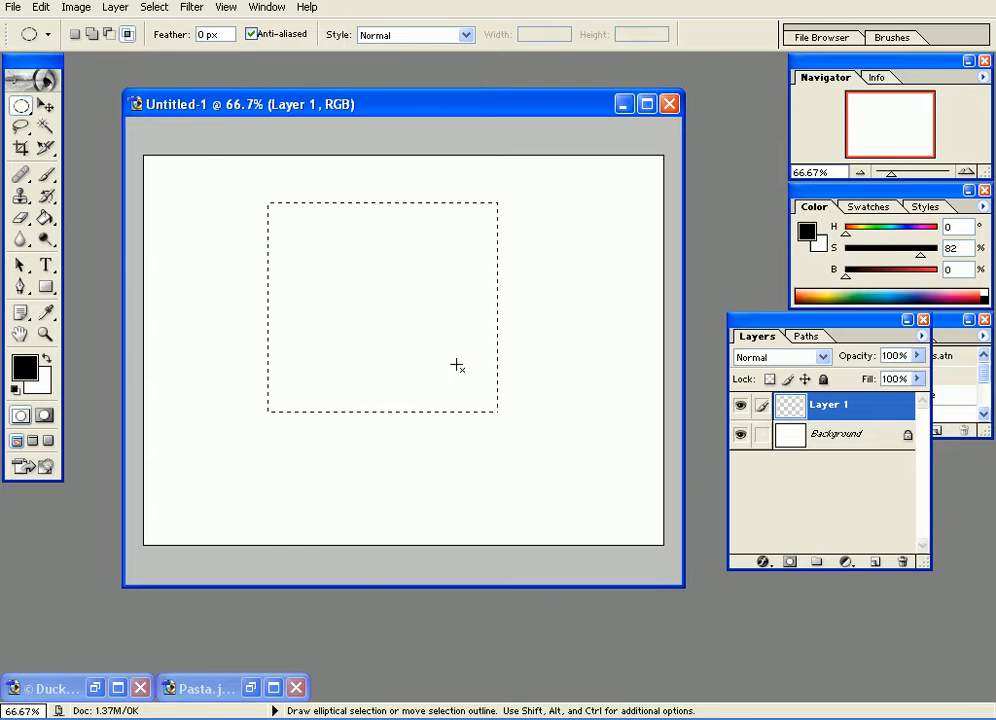
left_click_drag(548, 460, 350, 249)
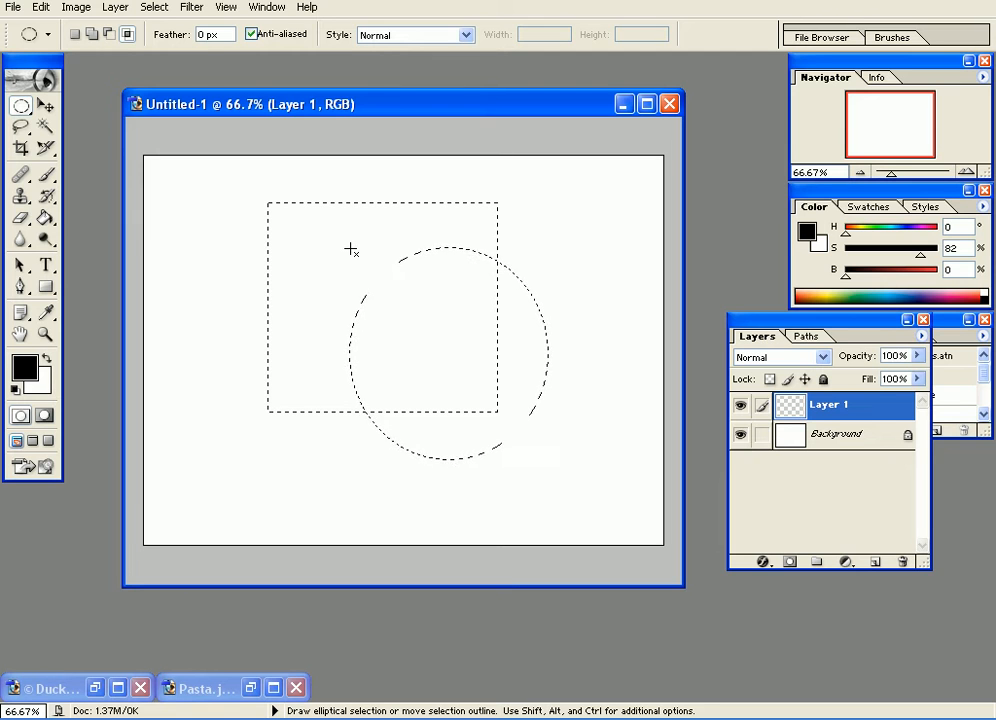
left_click_drag(351, 249, 351, 249)
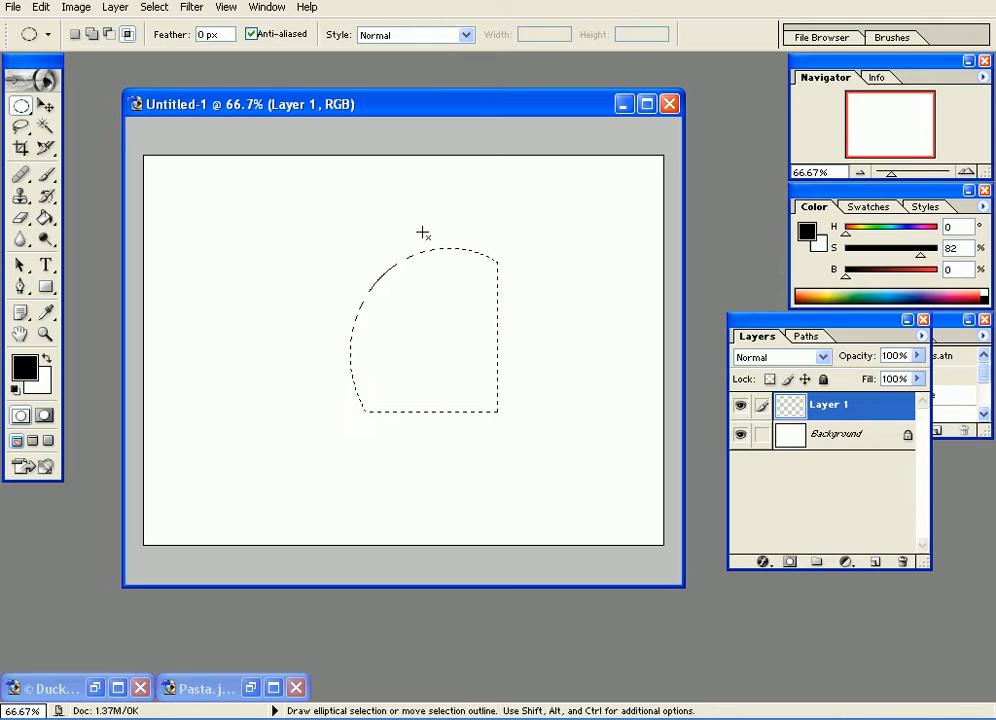
Discard the intersected selection and draw a new standalone rectangular selection in the middle of the canvas
left_click(74, 34)
left_click(211, 214)
left_click_drag(248, 245, 505, 407)
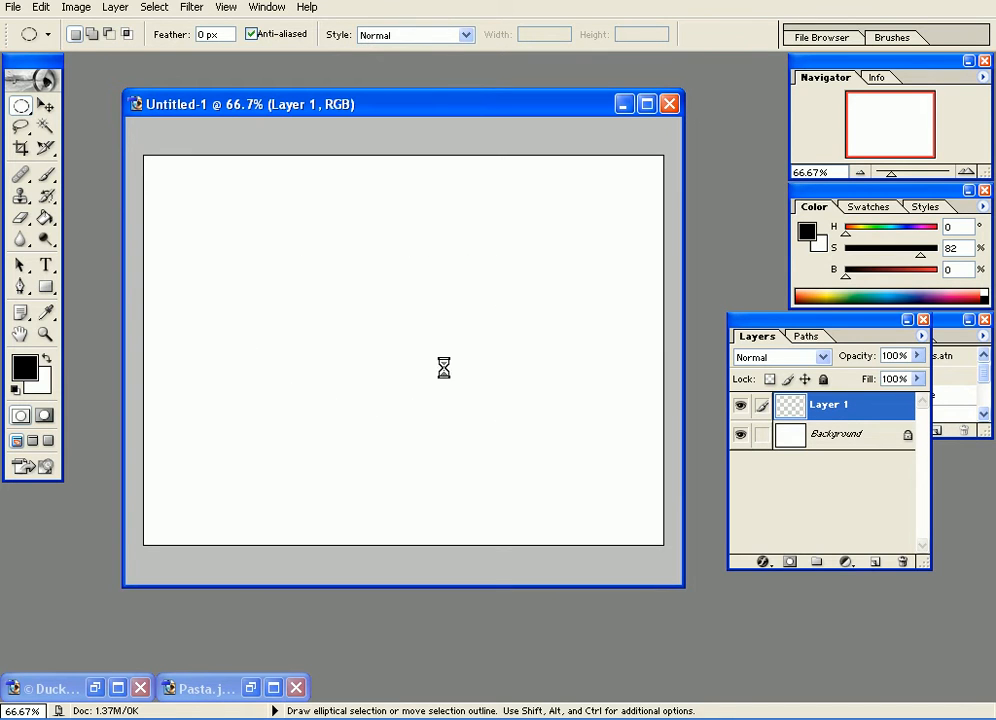
left_click_drag(25, 113, 82, 109)
left_click(302, 247)
left_click_drag(302, 247, 473, 409)
left_click(493, 427)
key("ctrl+z")
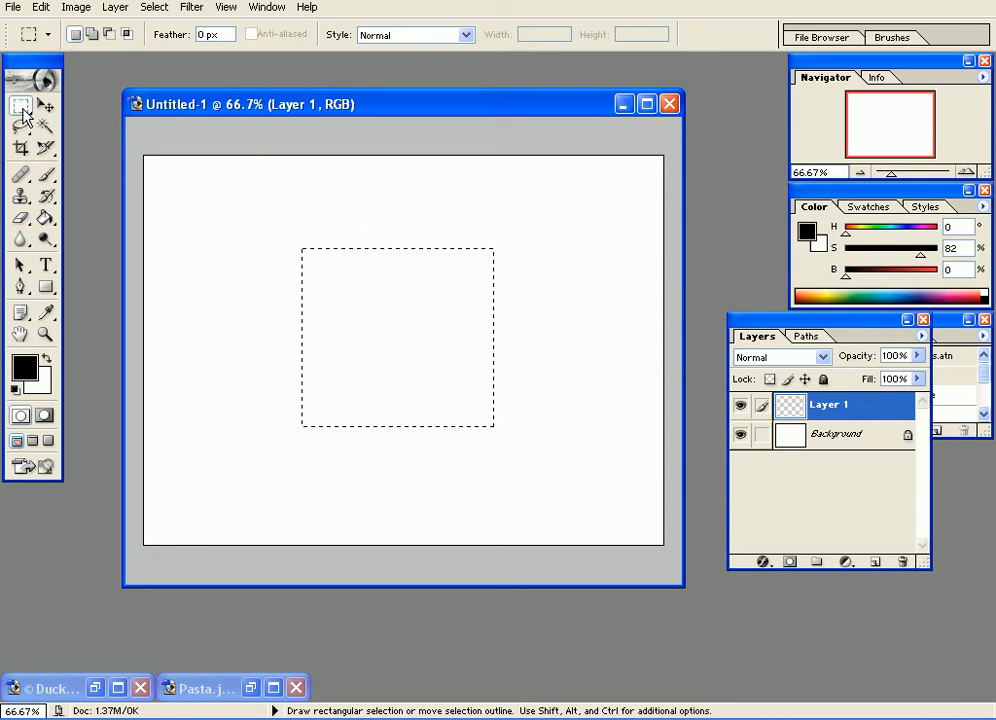
Intersect the rectangular selection with a smaller rectangle across its left edge, and deselect the remaining area
left_click(128, 35)
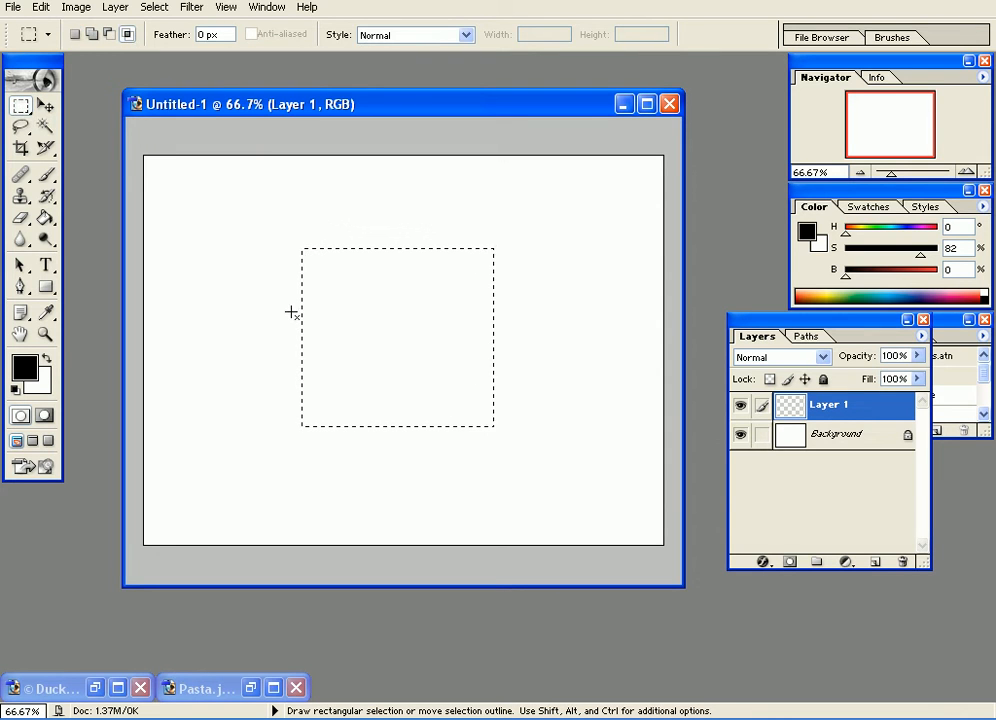
left_click_drag(260, 287, 335, 367)
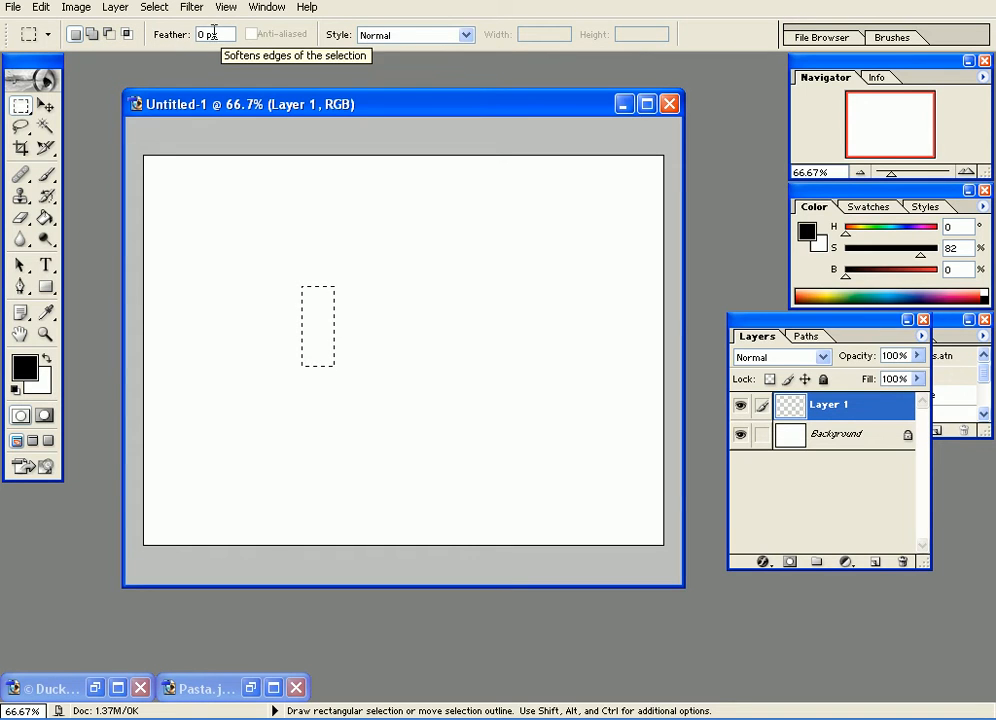
left_click(478, 377)
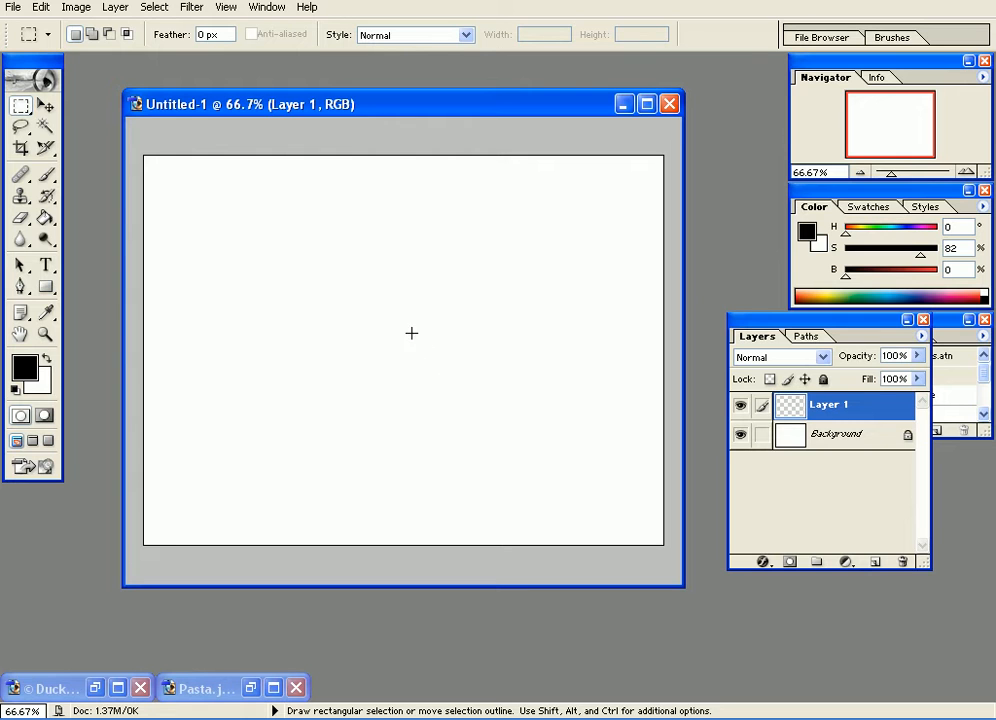
Draw an unfeathered rectangular selection on Layer 1, fill it with the black foreground color and deselect it
left_click_drag(327, 237, 493, 444)
left_click(46, 218)
left_click(344, 291)
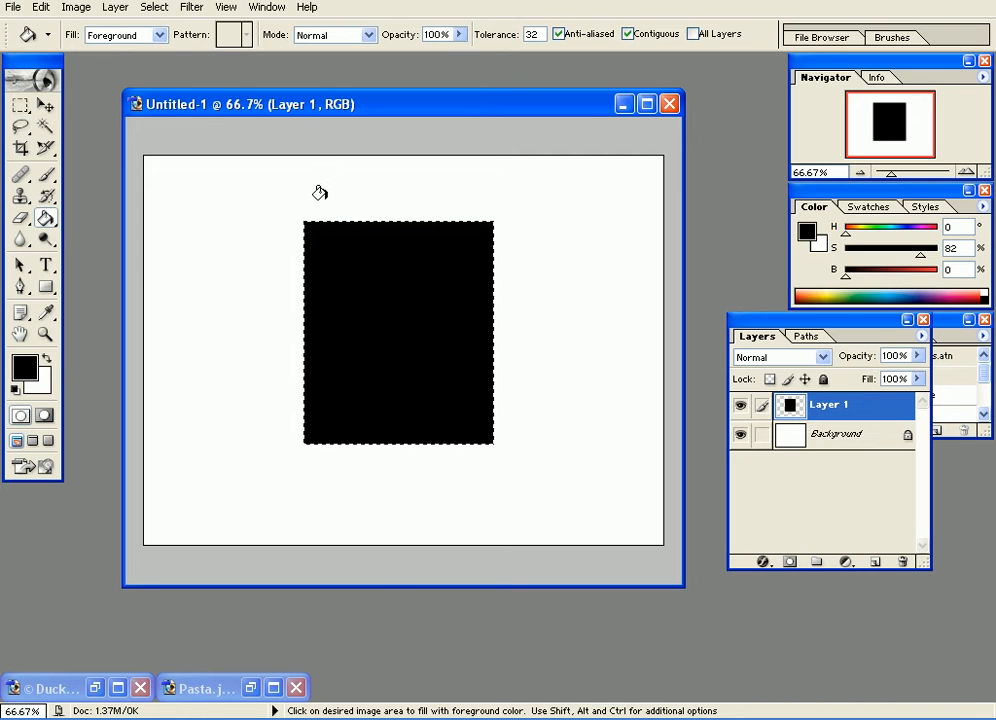
key("ctrl+d")
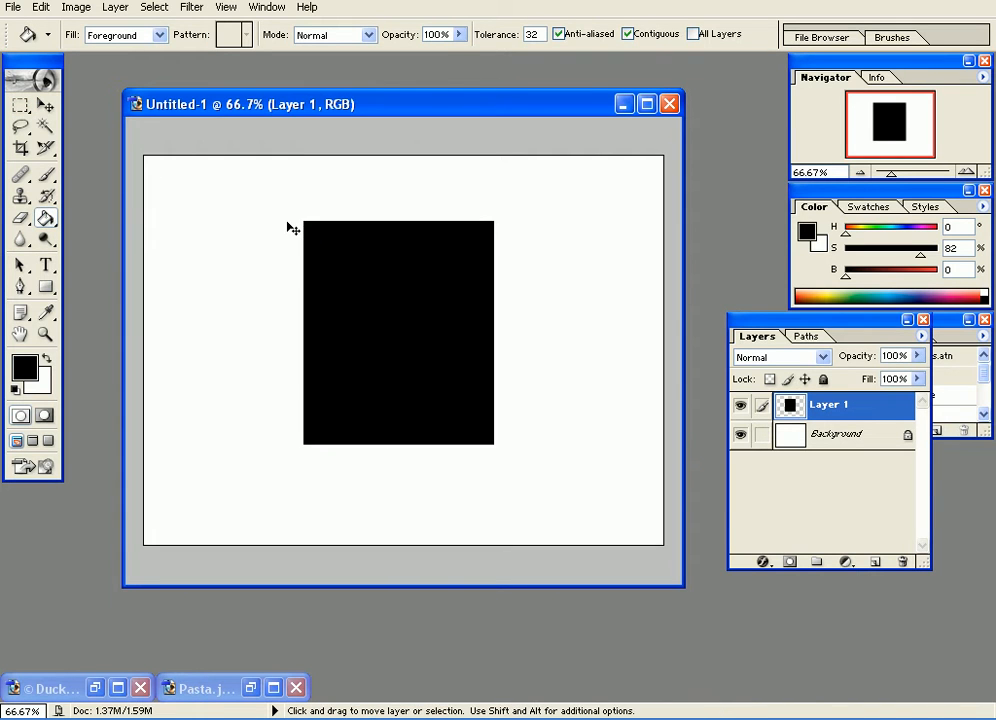
Undo the deselection, the black fill and the unfeathered rectangular selection
key("ctrl+plus")
key("ctrl+plus")
left_click_drag(300, 246, 512, 555)
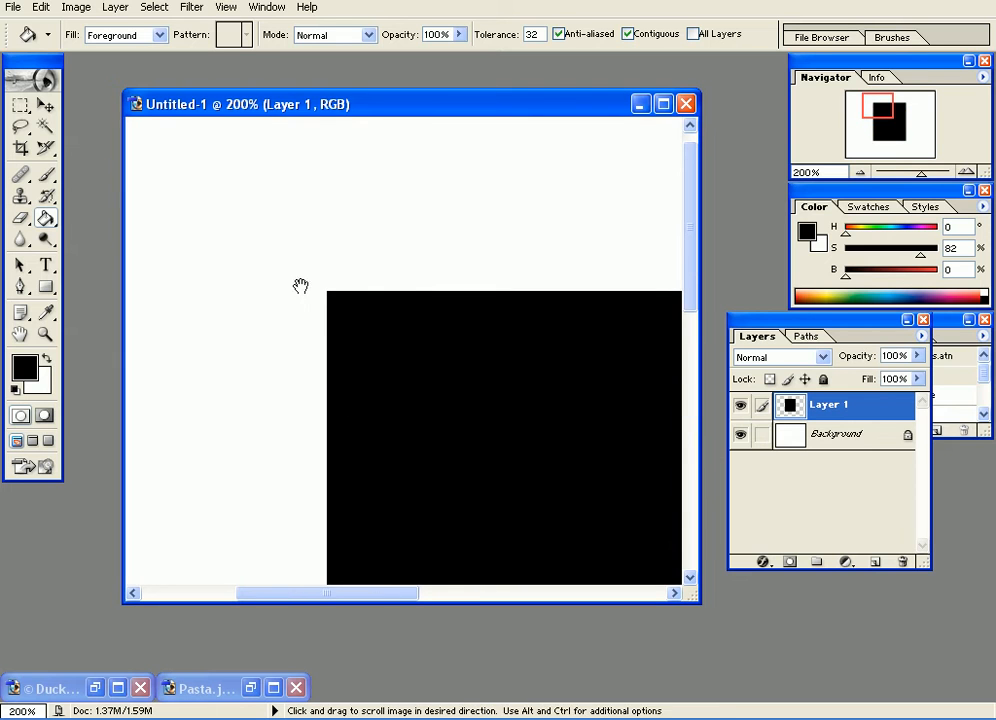
key("ctrl+minus")
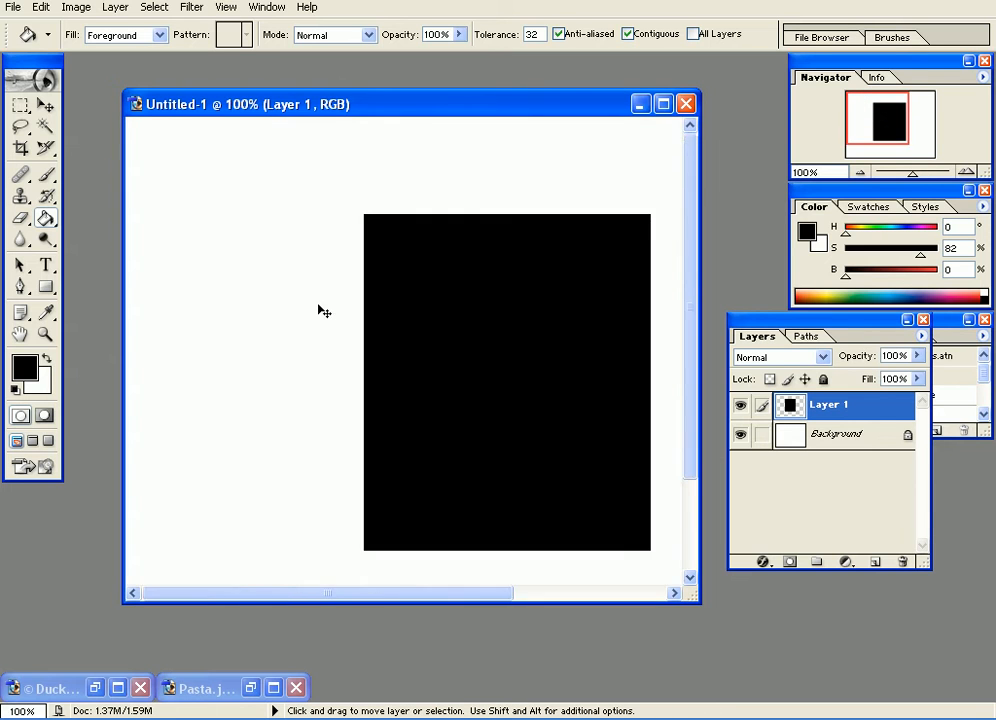
key("ctrl+minus")
key("ctrl+alt+z")
key("ctrl+alt+z")
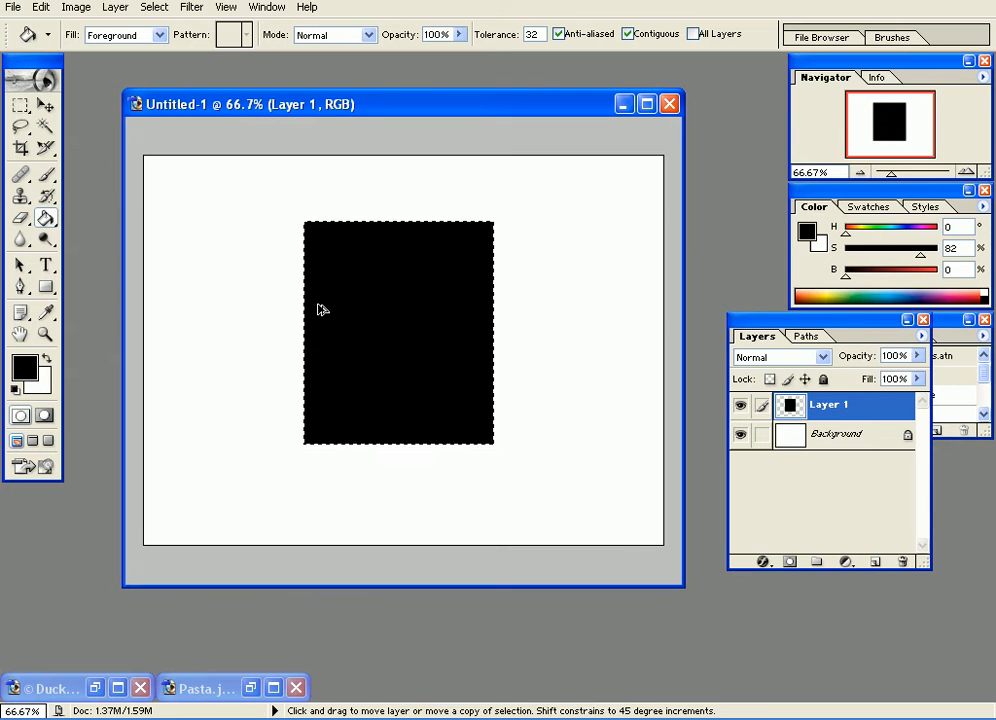
key("ctrl+alt+z")
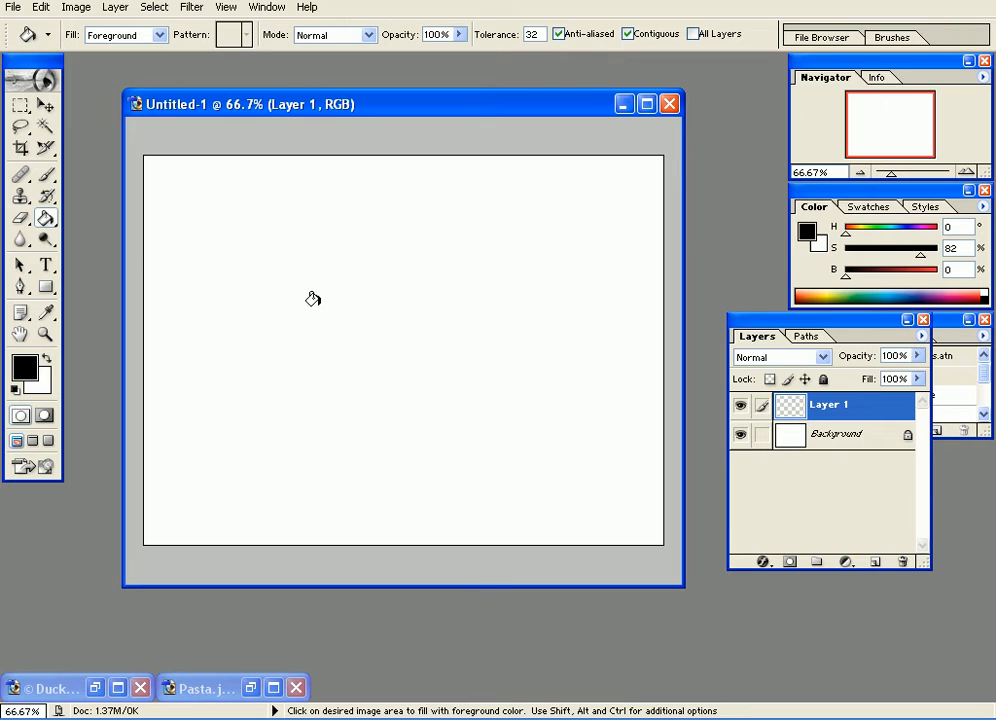
Set the Rectangular Marquee feather to 15 px and draw a selection in the middle of the canvas
left_click(20, 105)
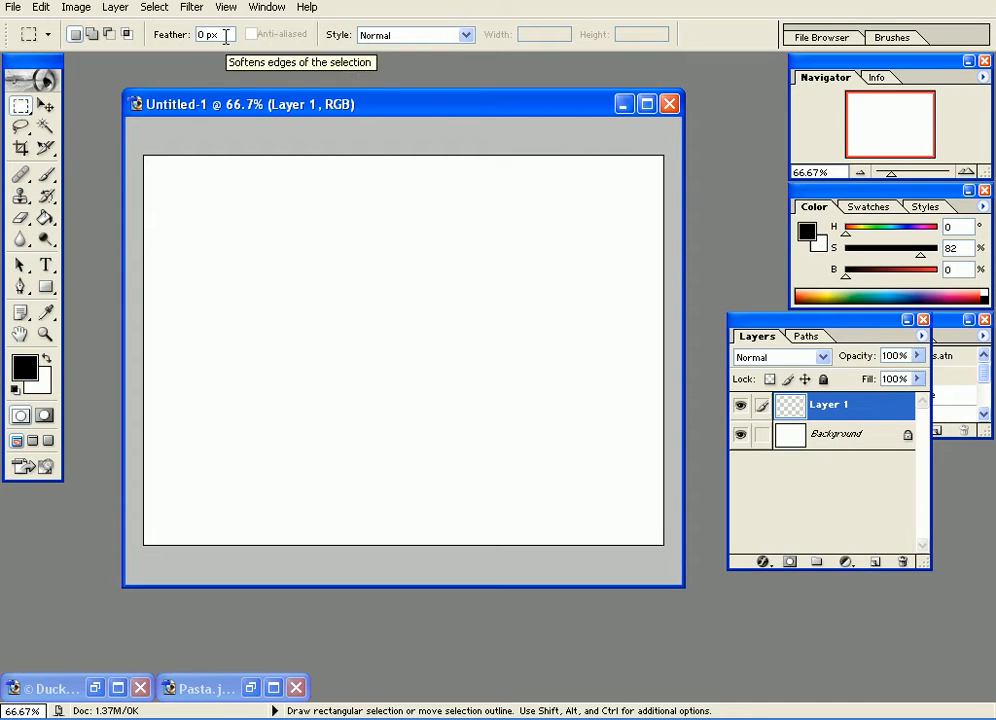
left_click(165, 33)
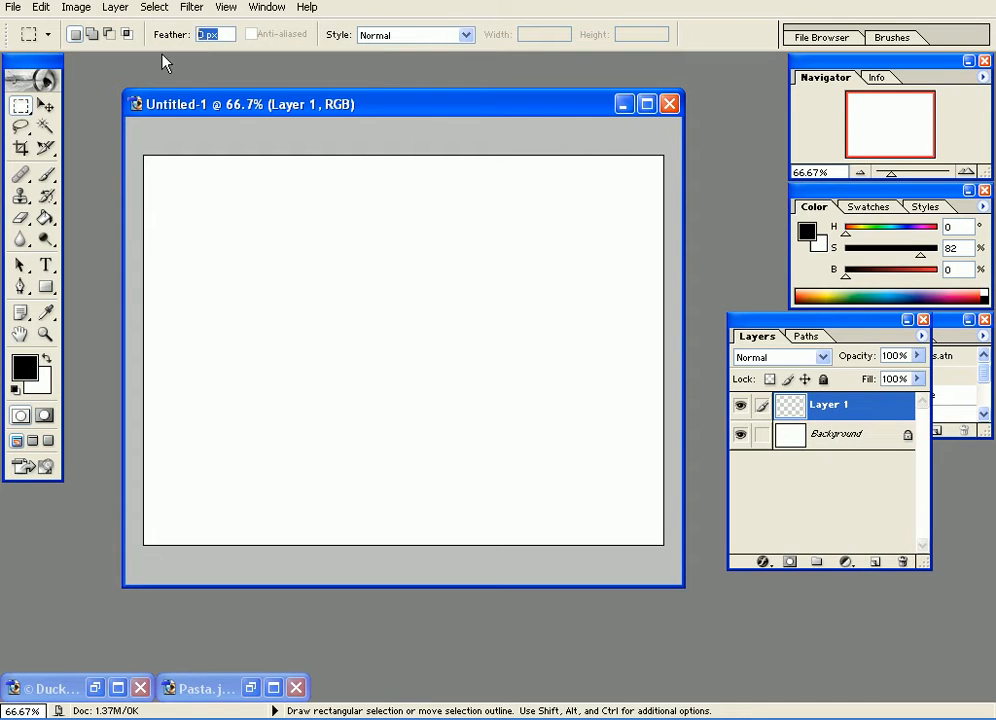
type("15")
left_click_drag(505, 444, 491, 422)
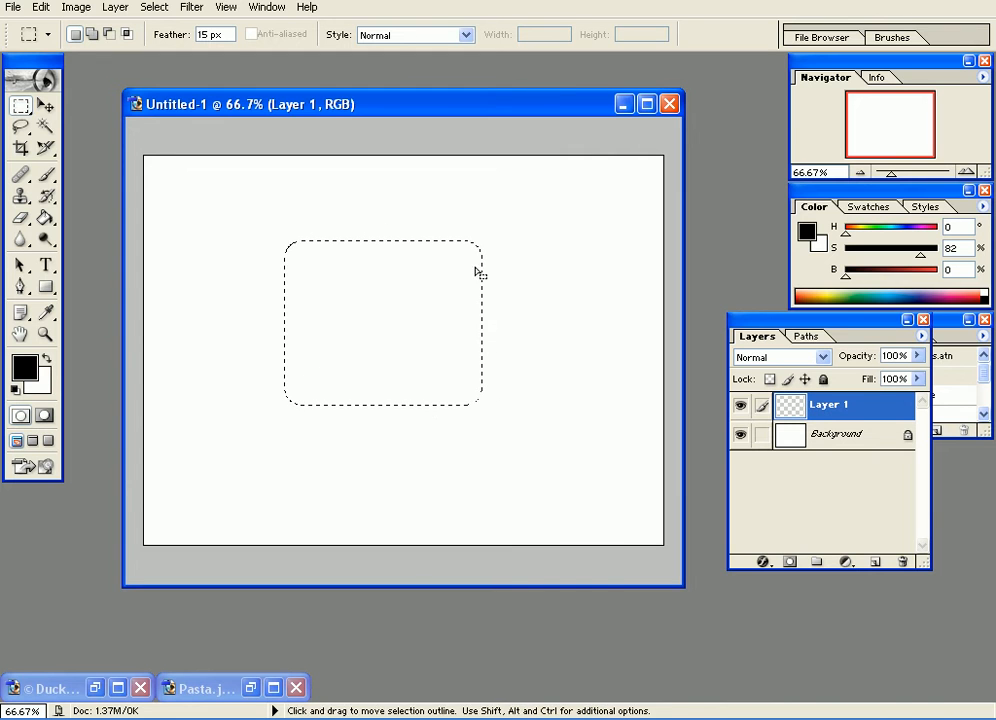
Fill the feathered selection with black using the Paint Bucket, and undo both the fill and the selection
left_click(45, 218)
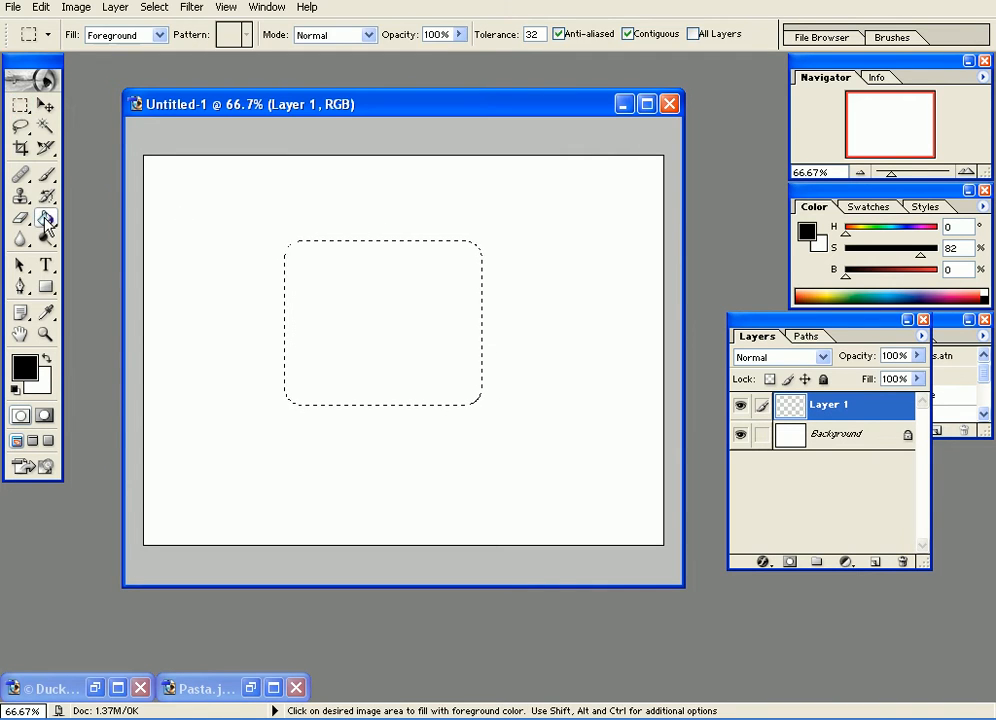
left_click(394, 331)
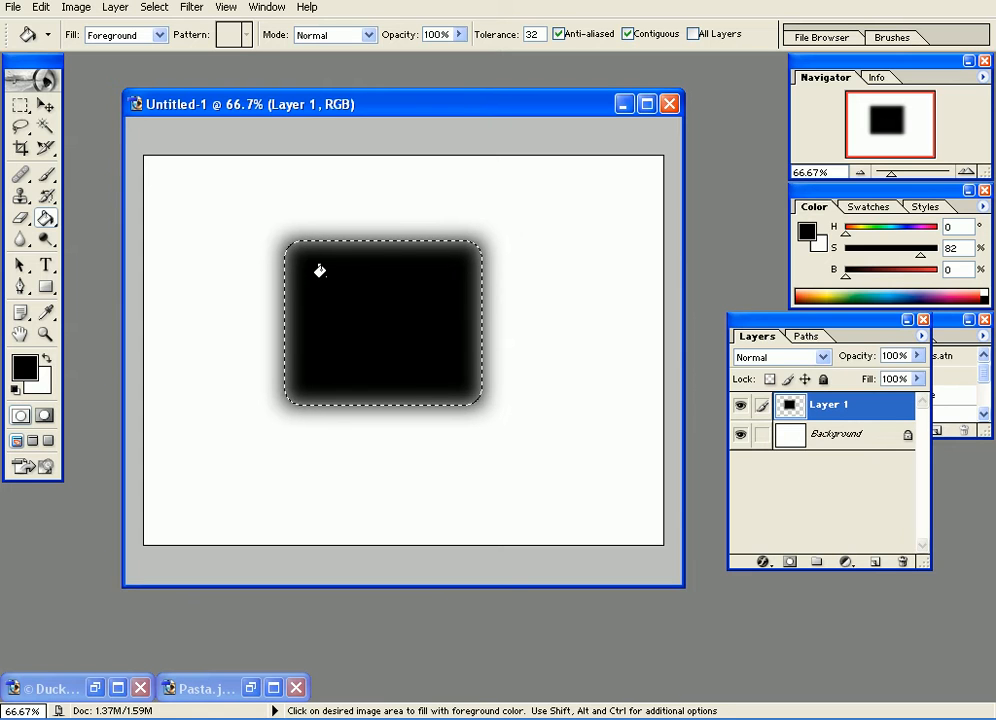
key("ctrl+alt+z")
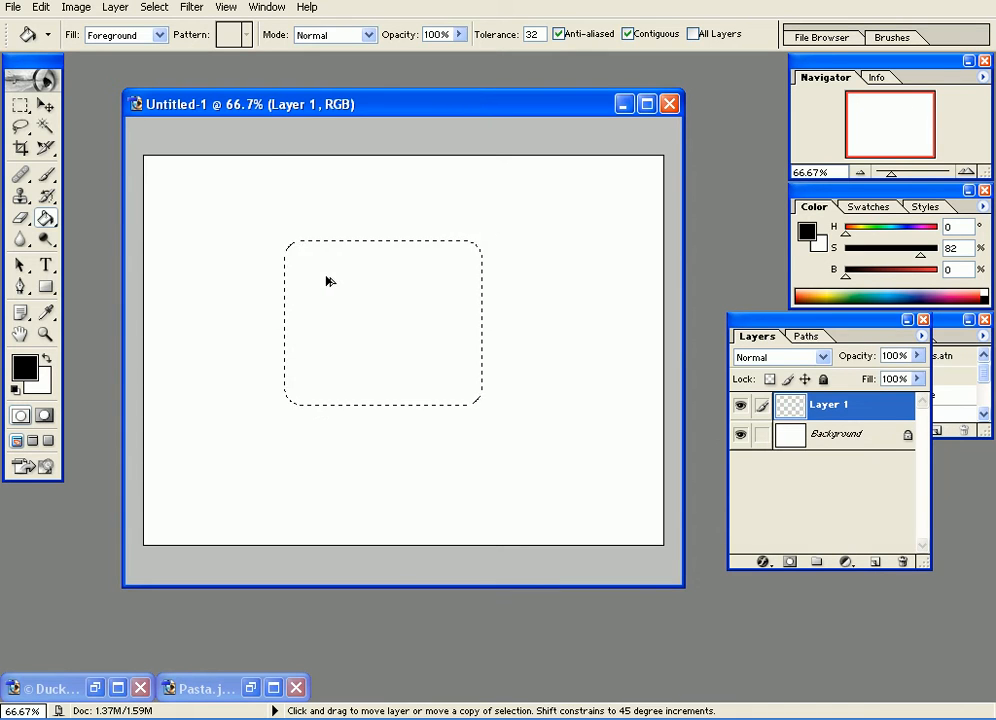
key("ctrl+alt+z")
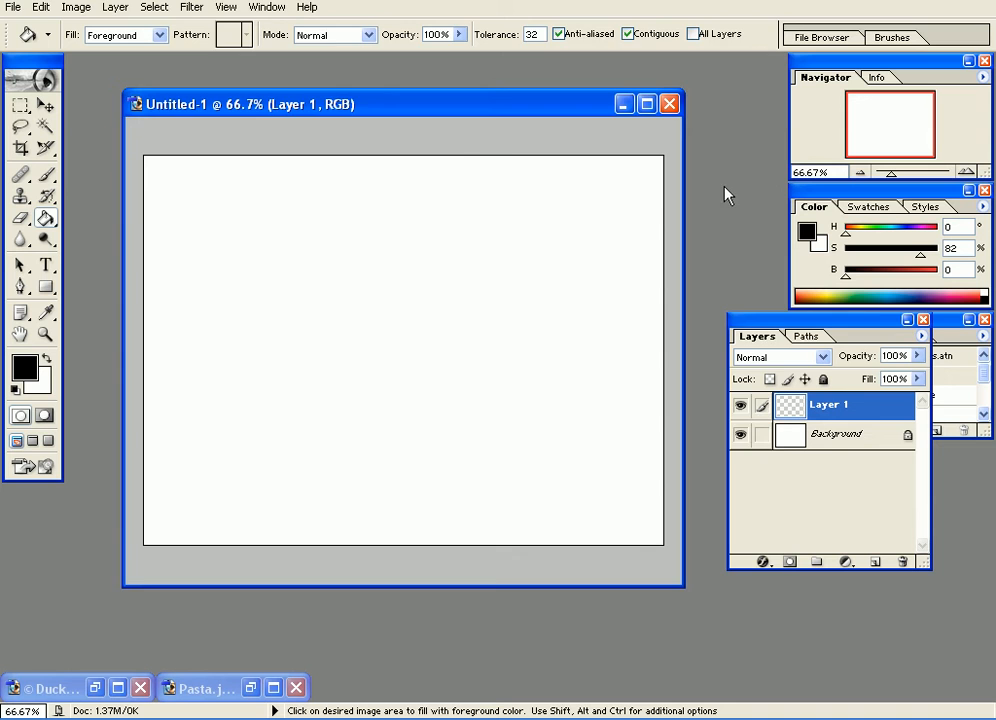
Open Old Image.jpg from the Samples folder and move its window clear of the blank document
key("ctrl+o")
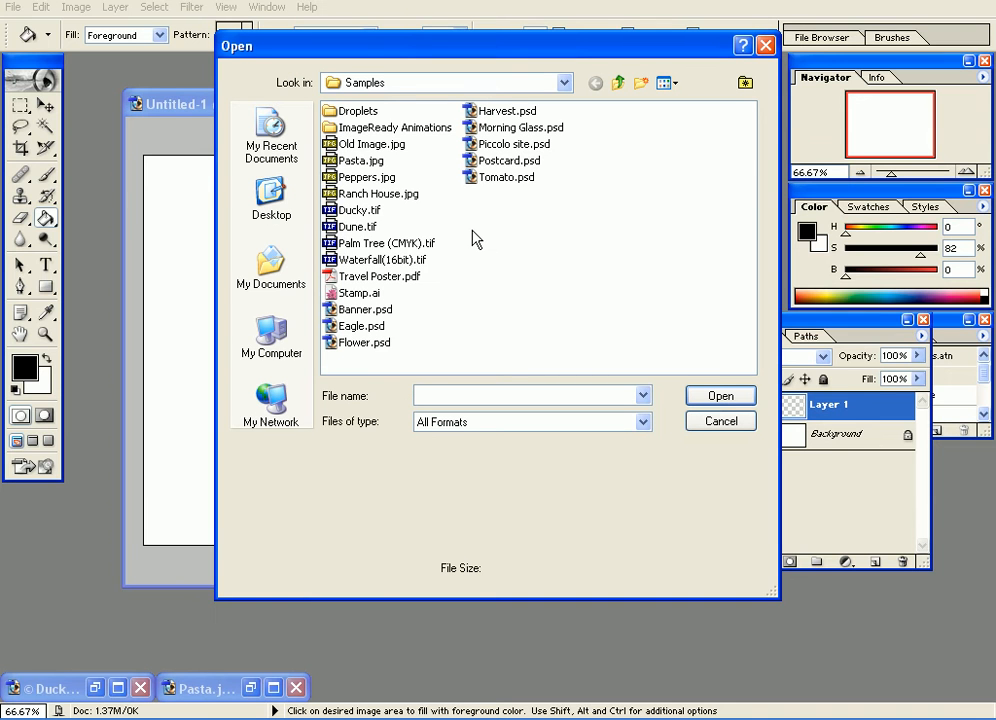
key("o")
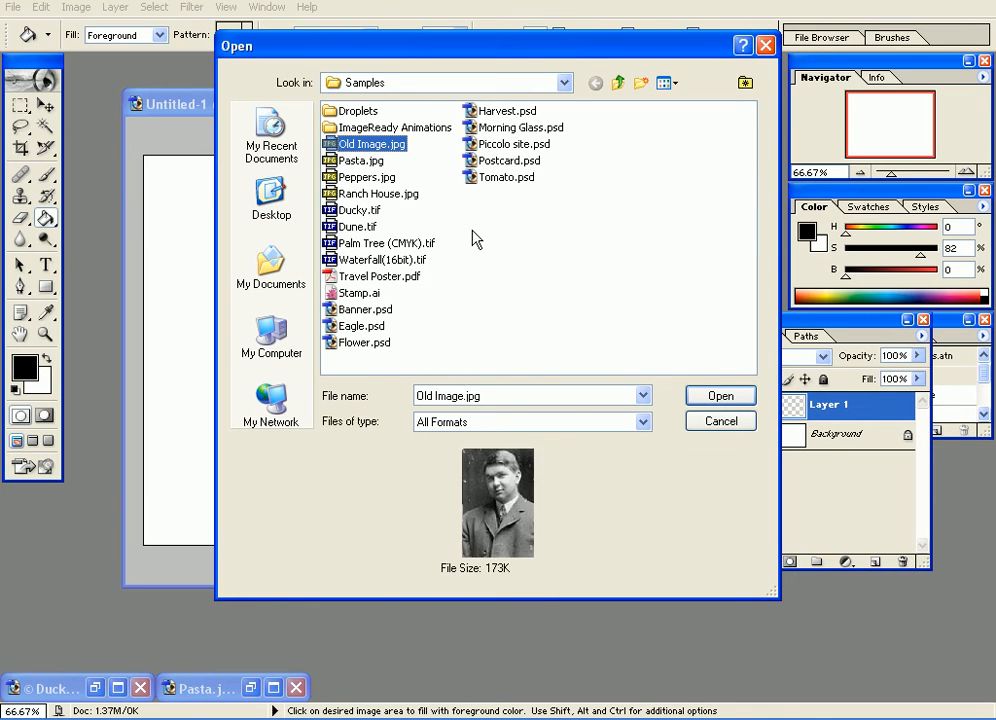
key("Return")
left_click_drag(268, 80, 231, 61)
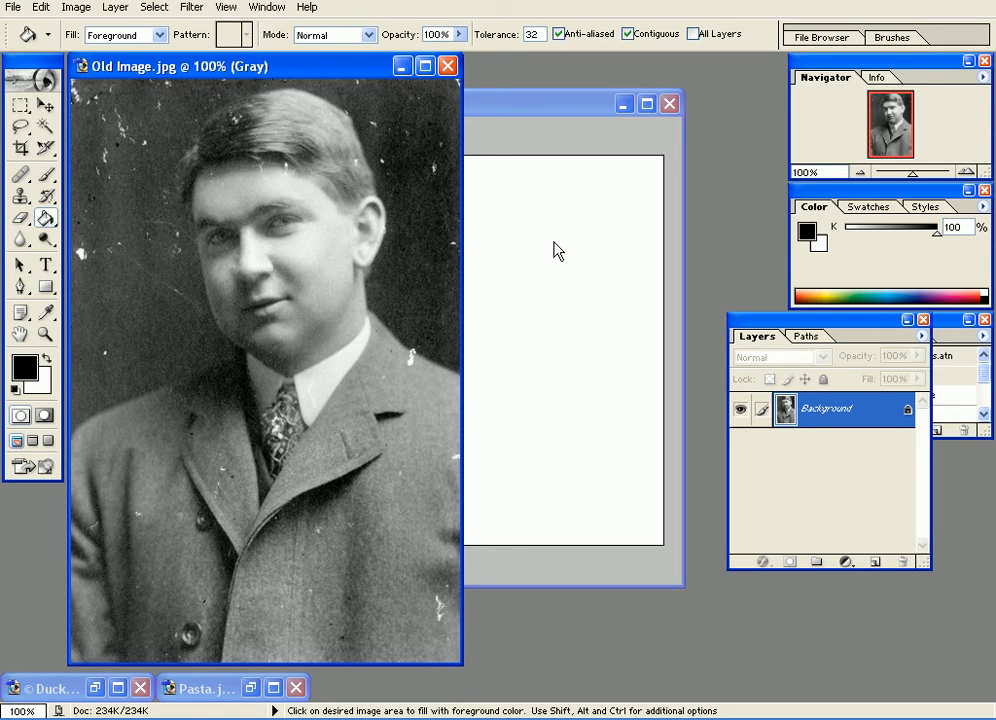
Draw an elliptical selection with 0 px feather around the man's head and upper chest in Old Image.jpg
left_click(15, 104)
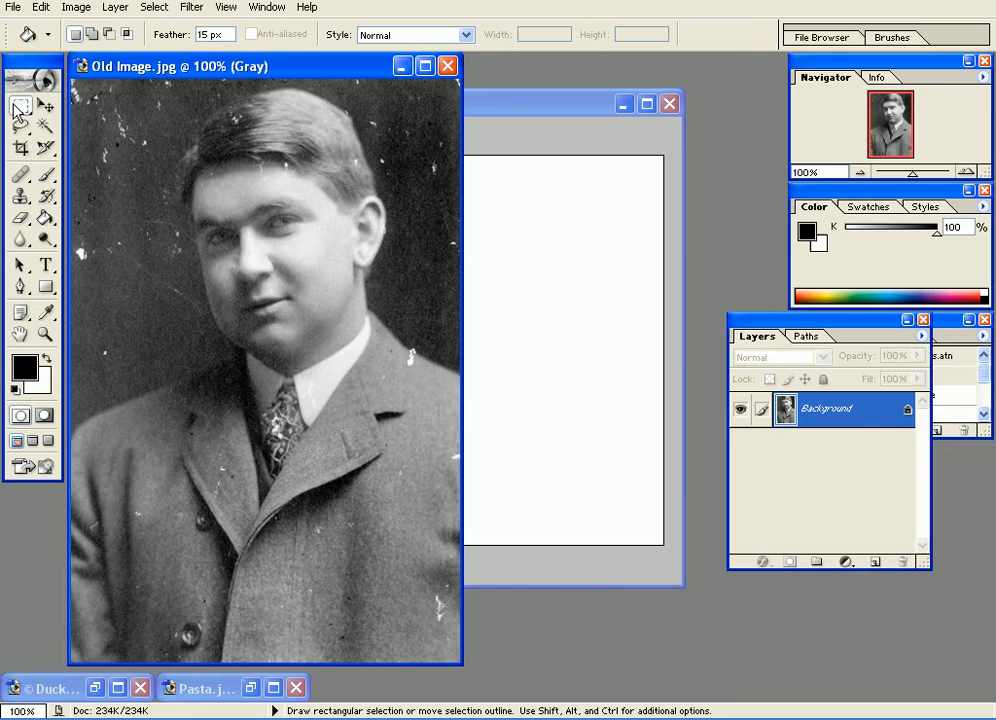
left_click(76, 126)
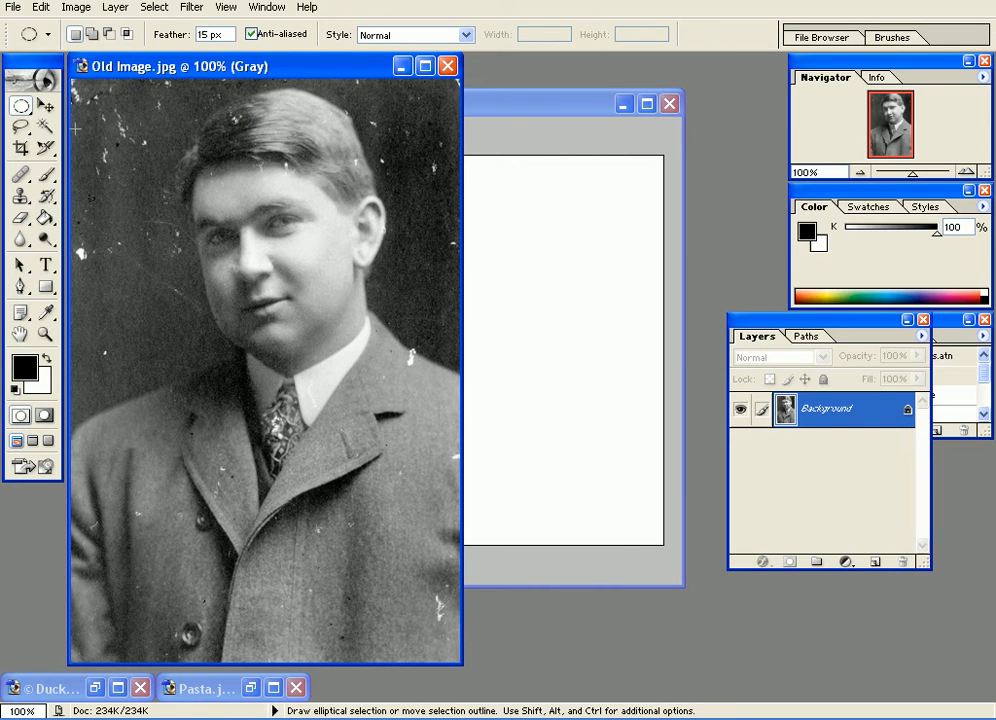
left_click_drag(232, 30, 180, 33)
type("0")
key("Return")
left_click_drag(186, 505, 467, 29)
mouse_move(328, 219)
left_mouse_down()
mouse_move(281, 245)
mouse_move(280, 271)
mouse_move(287, 231)
left_mouse_up()
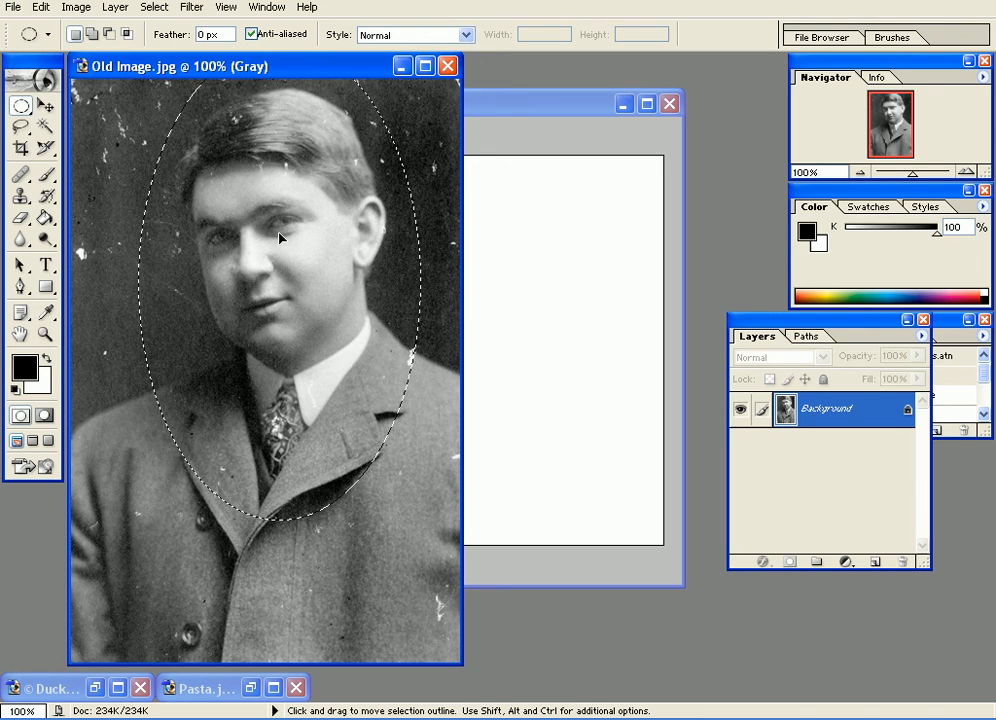
Copy the selected oval portrait into the left half of Untitled-1 and name its layer "no feather"
left_click(45, 105)
left_click_drag(233, 280, 272, 327)
double_click(826, 405)
type("no feather")
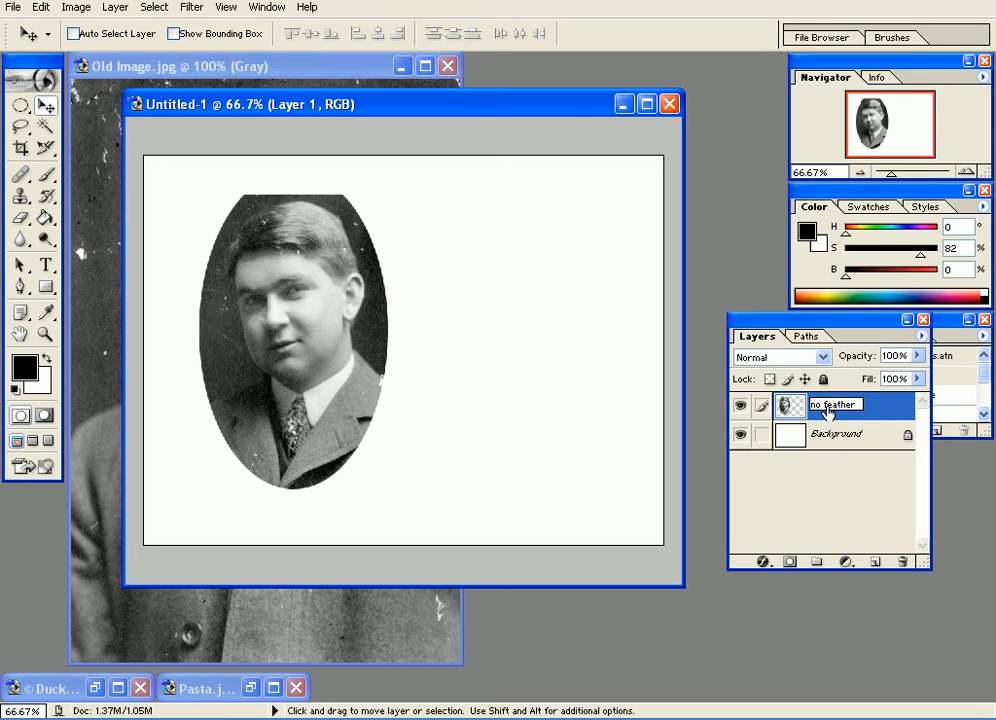
key("Return")
Replace the selection in Old Image.jpg with an ellipse around the man's head using a 20 px feather
left_click(295, 75)
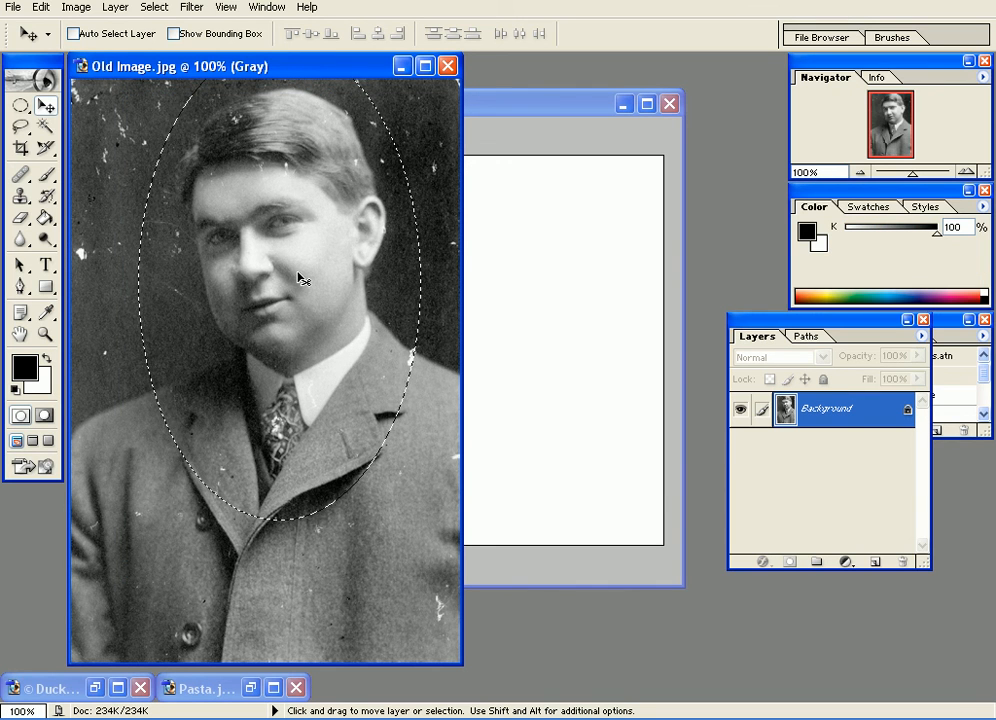
key("ctrl+d")
left_click(19, 108)
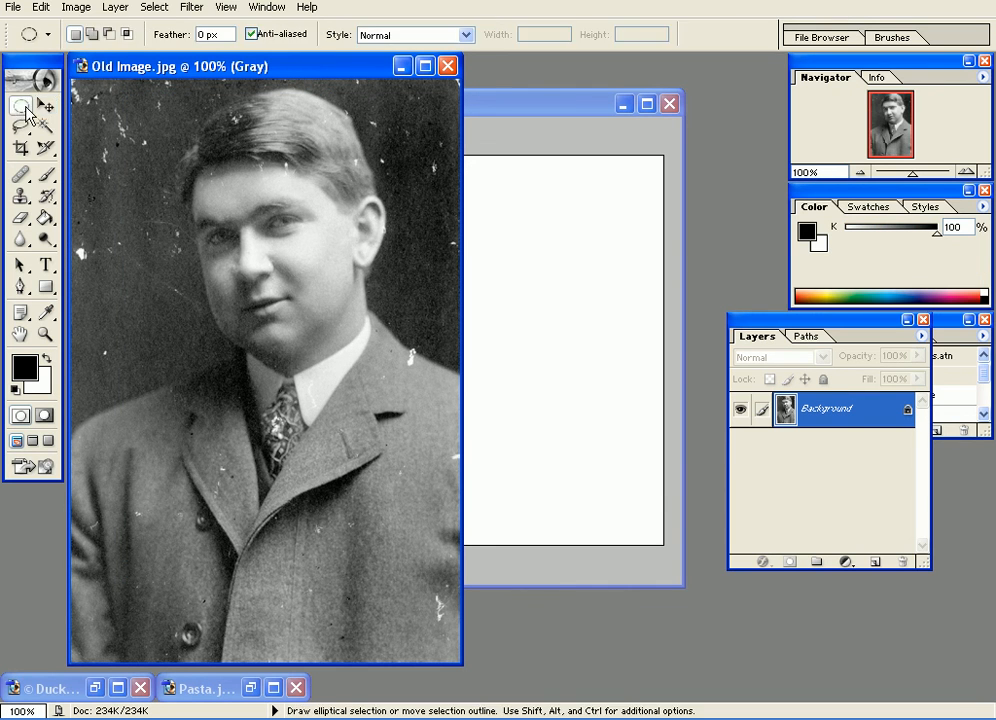
left_click_drag(225, 35, 156, 36)
type("1")
type("2")
left_click_drag(158, 437, 418, 78)
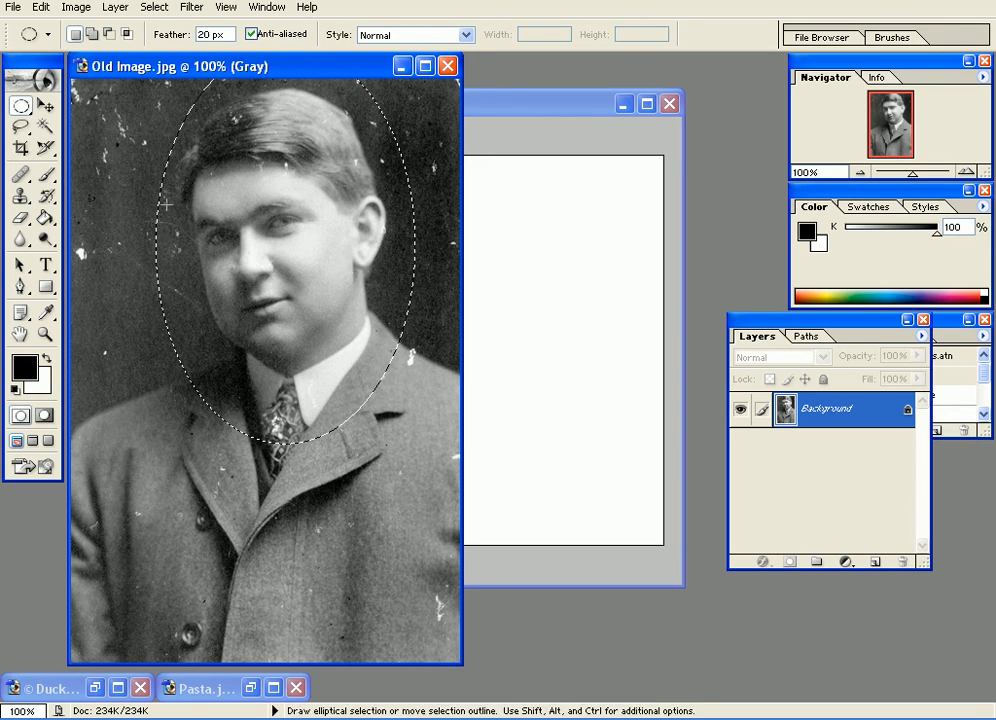
Copy the feathered portrait into Untitled-1 beside the hard-edged one and name its layer "feather"
key("v")
left_click_drag(240, 262, 490, 340)
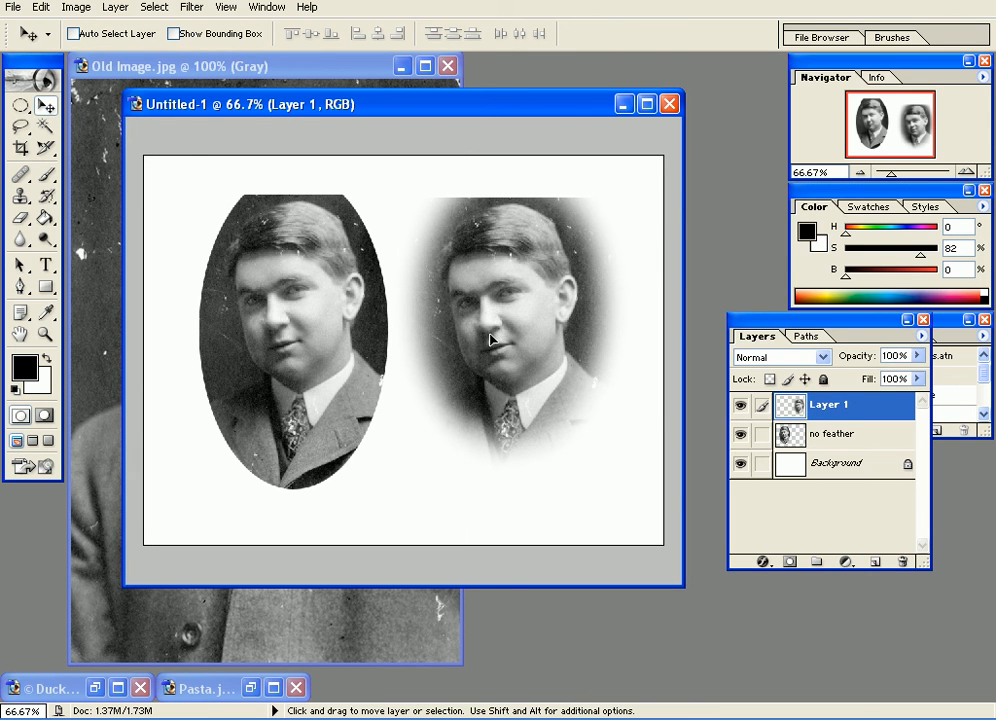
double_click(826, 405)
type("feather")
key("Return")
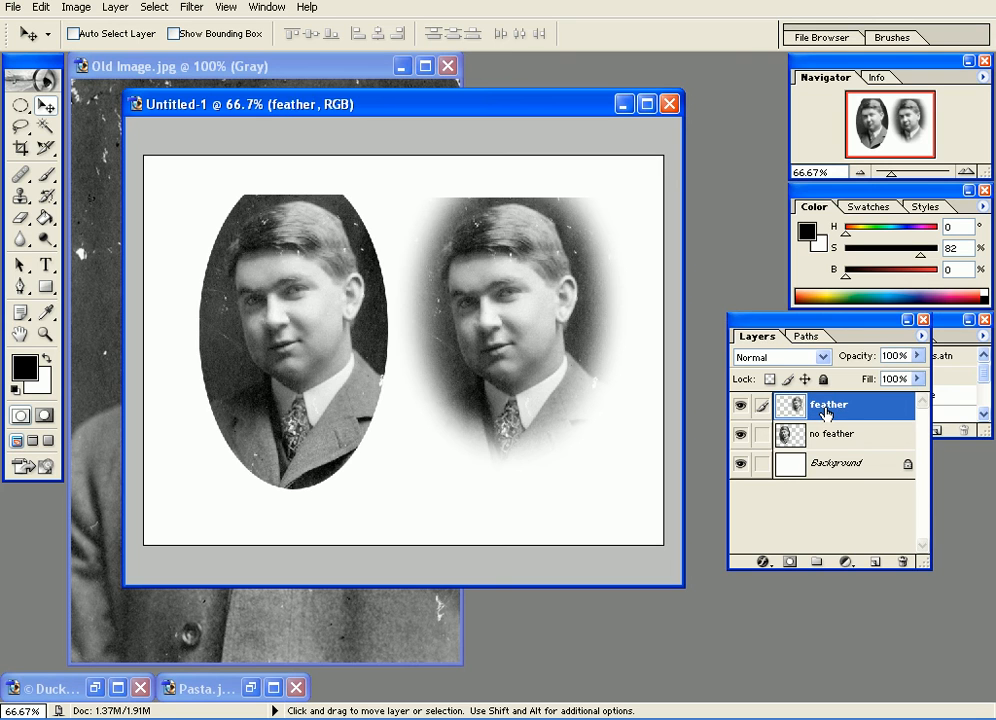
Add the text label "feather = 0" in black Trebuchet MS beneath the hard-edged oval portrait in Untitled-1
left_click(46, 265)
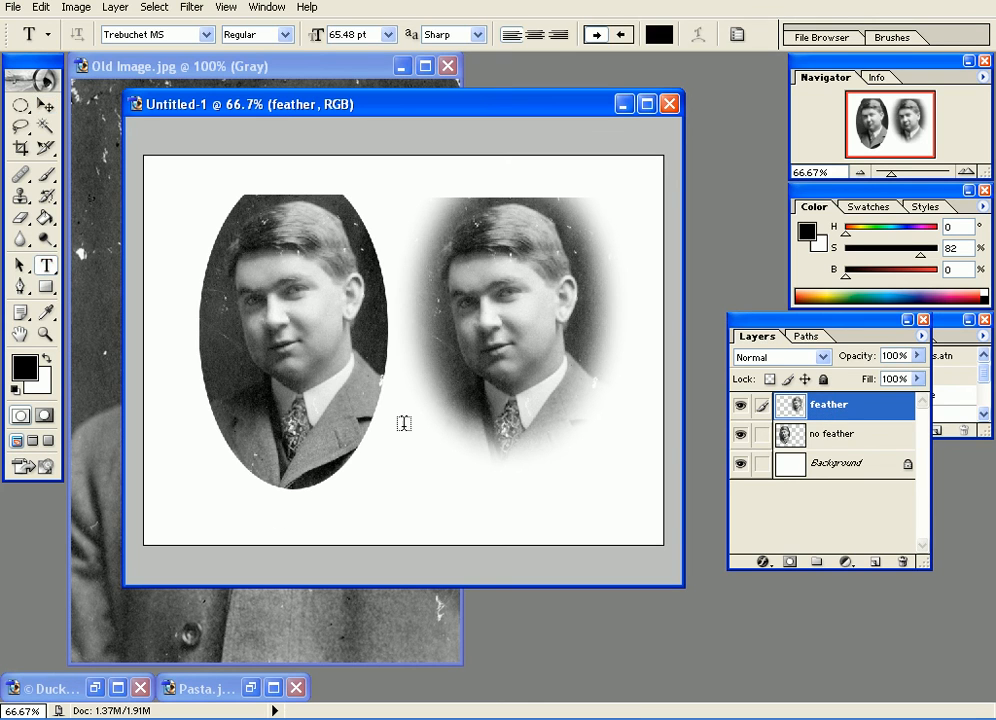
left_click(211, 524)
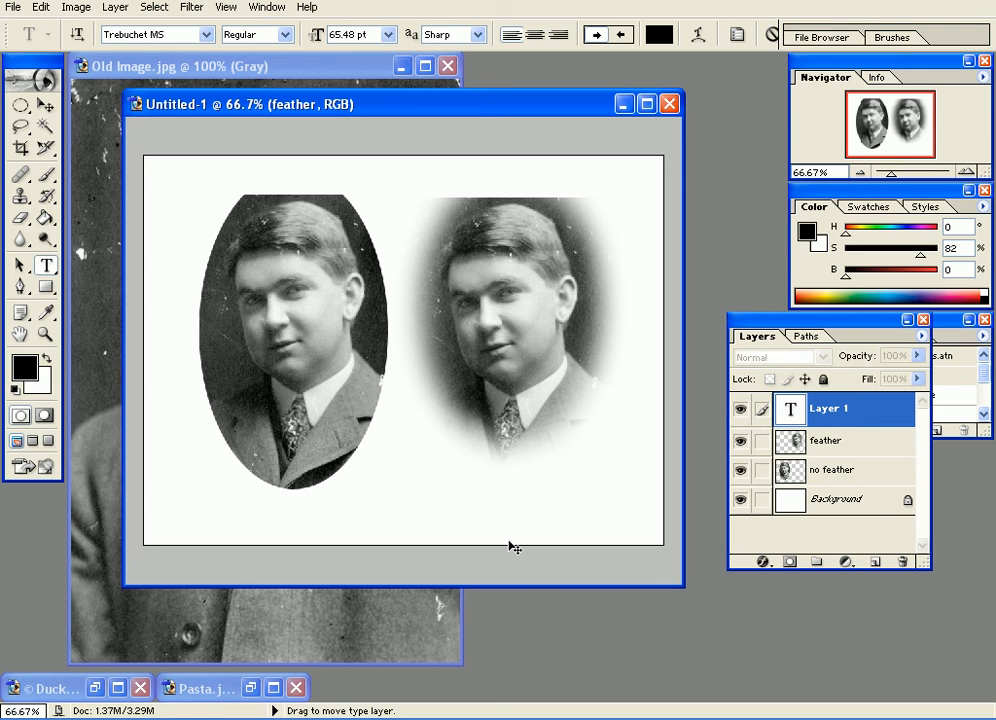
type("no")
key("BackSpace")
key("BackSpace")
type("feather")
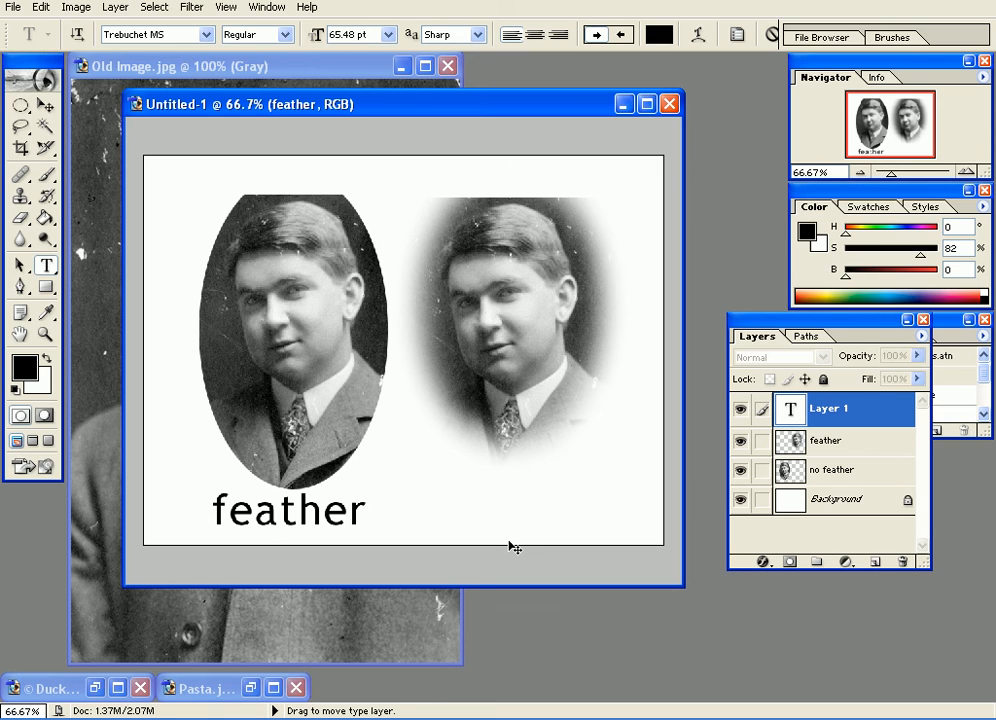
type(" = 0")
key("ctrl+Return")
key("v")
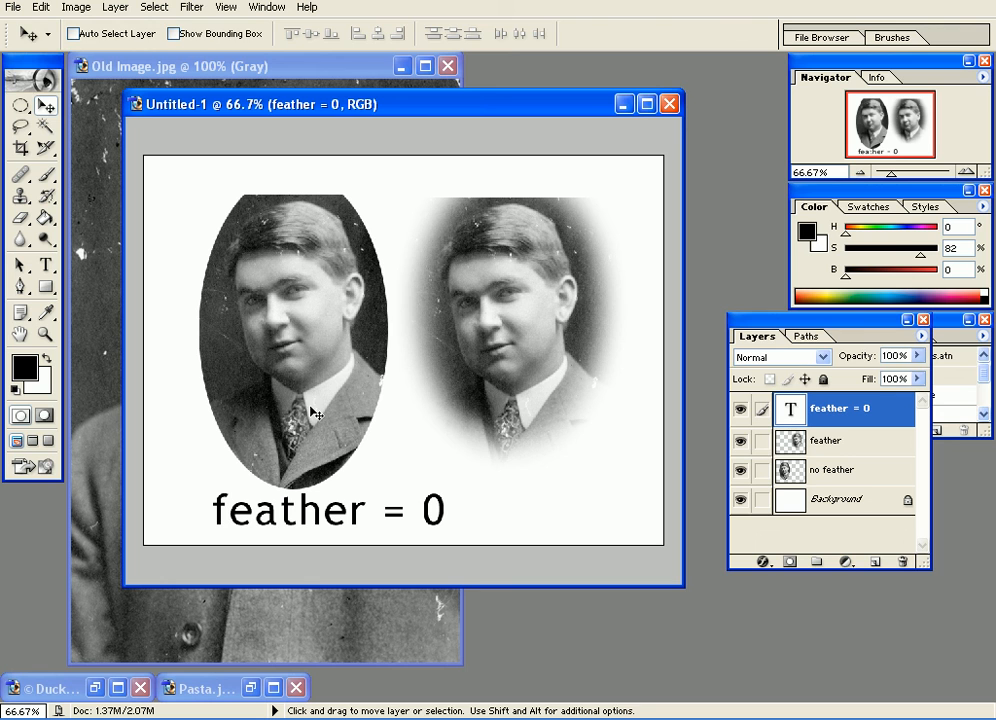
Scale the "feather = 0" label down so it fits within the width of the hard-edged portrait above it
key("ctrl+t")
left_click_drag(445, 494, 325, 507)
key("Return")
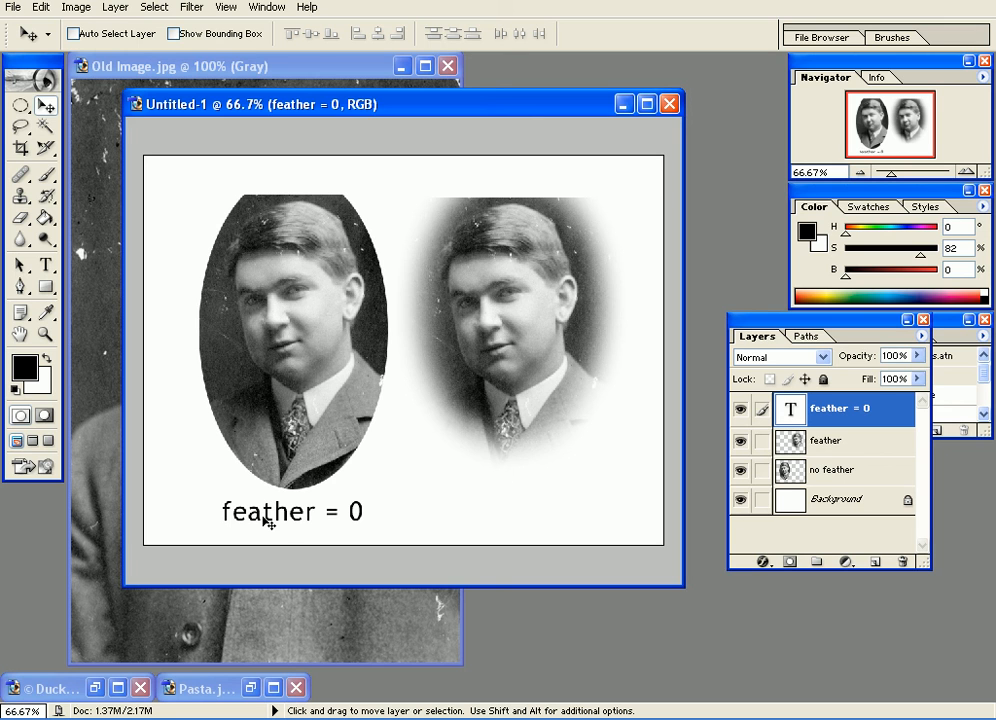
Duplicate the label beneath the feathered portrait, level with the original, and change the copy's text to "feather = 20"
key("alt")
left_click_drag(260, 520, 489, 501)
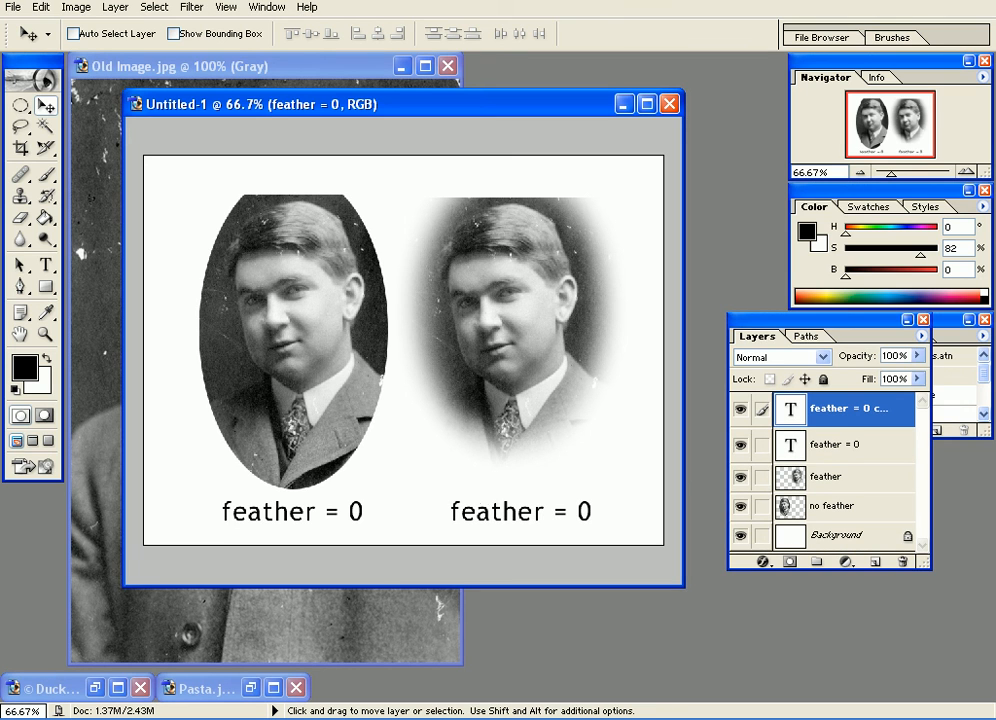
left_click(45, 264)
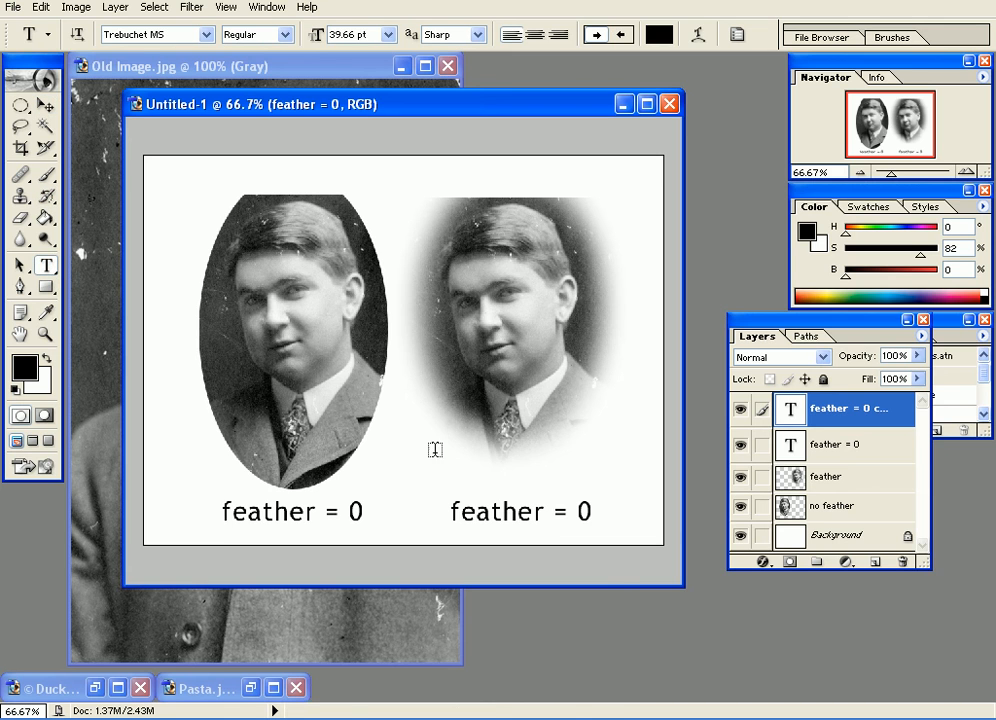
type("2")
left_click(45, 105)
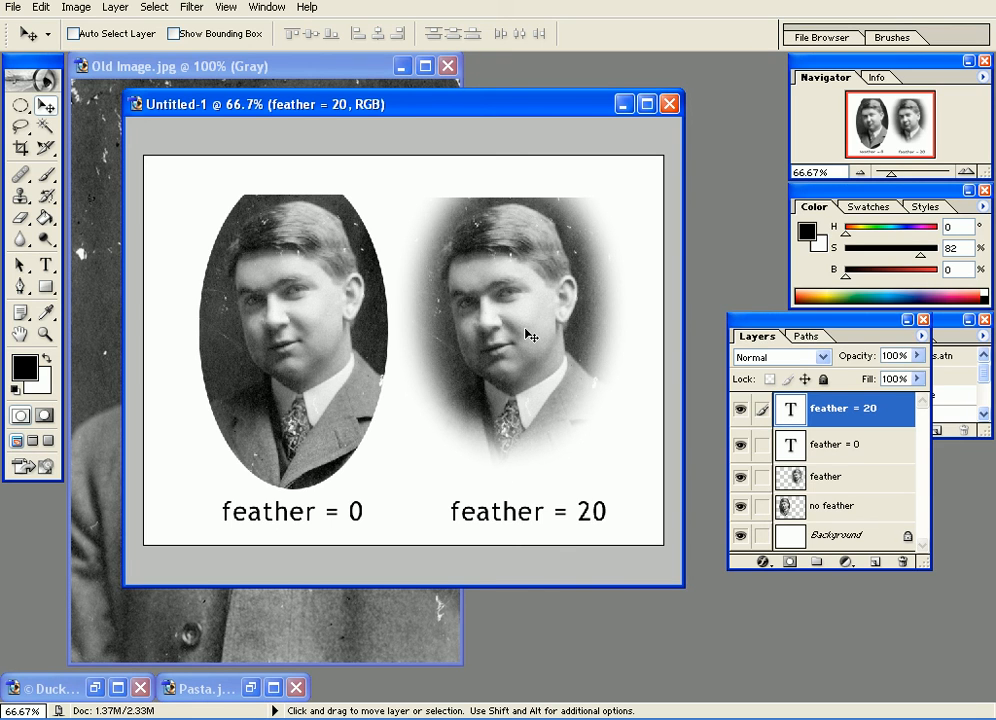
Show the finished comparison full screen on a black background with all palettes hidden, enlarged one zoom level
key("f")
key("f")
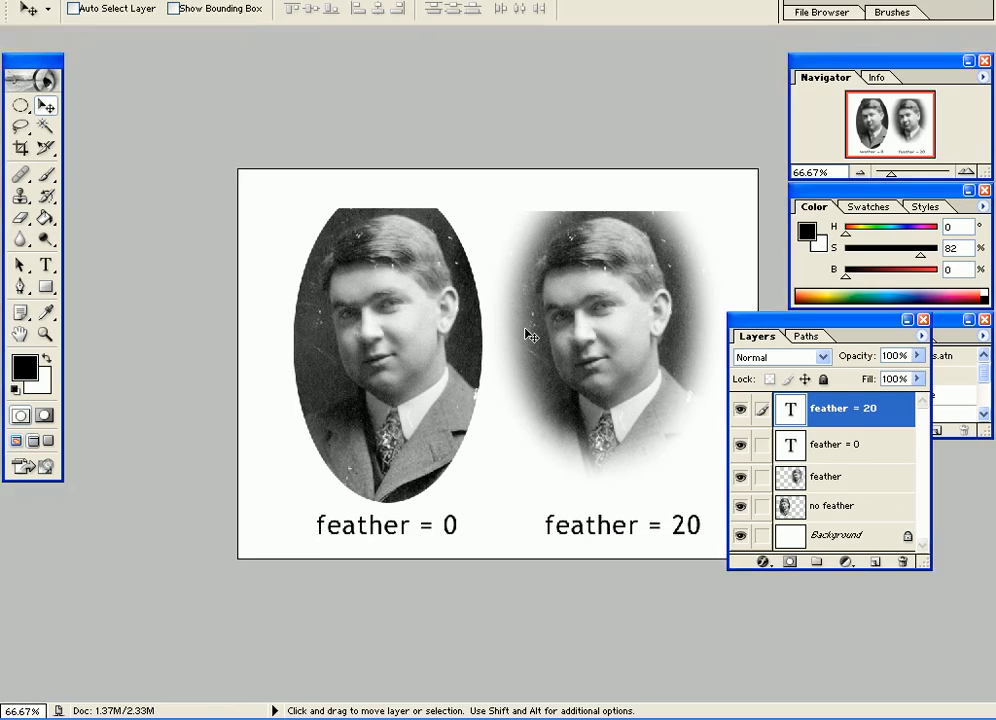
key("Tab")
key("ctrl+plus")
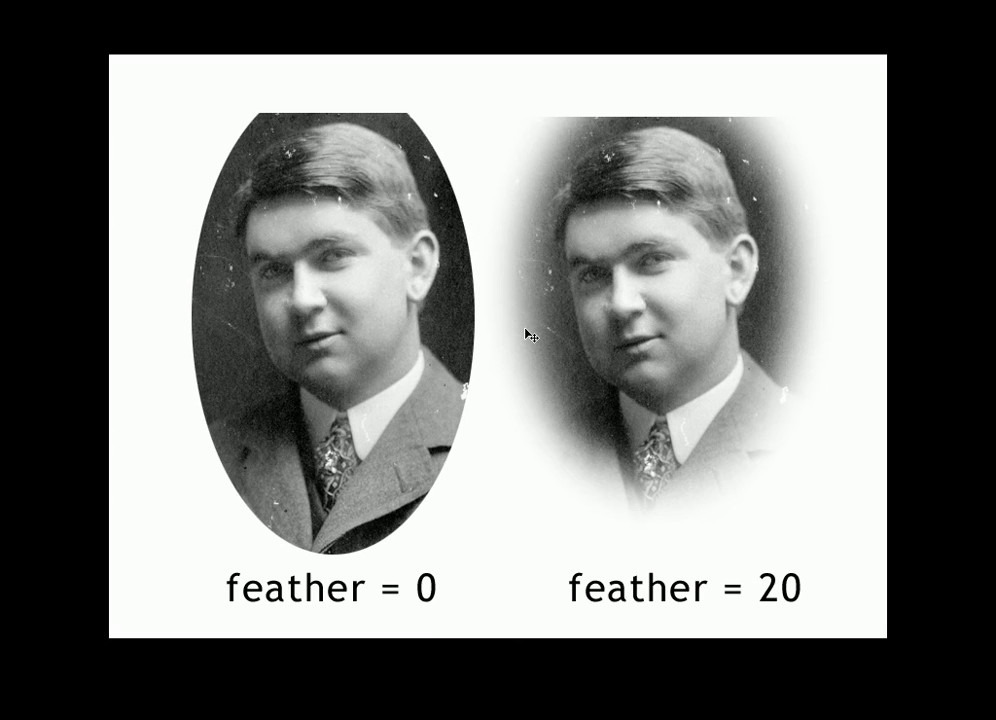